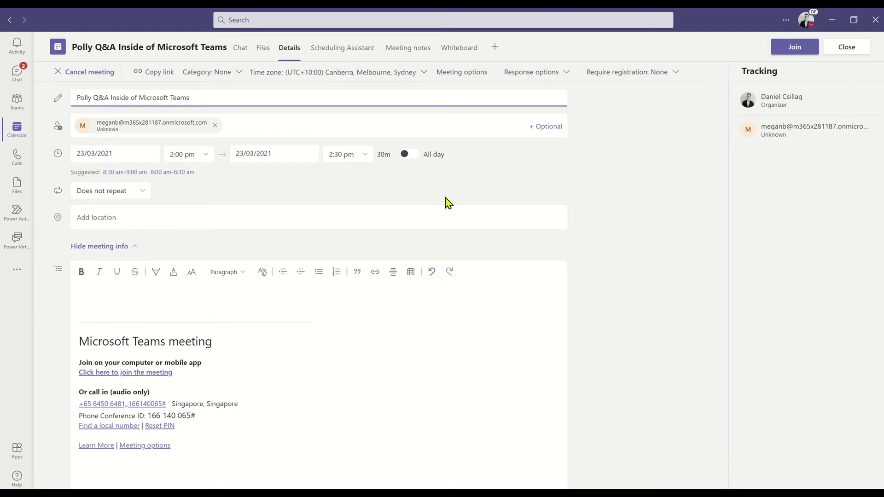
- Find the Polly app by searching for "polly" and add it as a tab to the meeting
click(495, 48)
text(po)
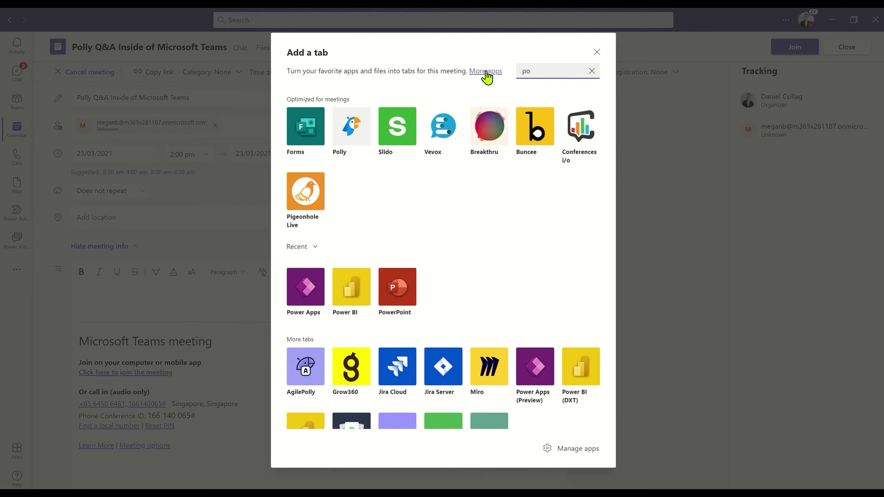
text(lly)
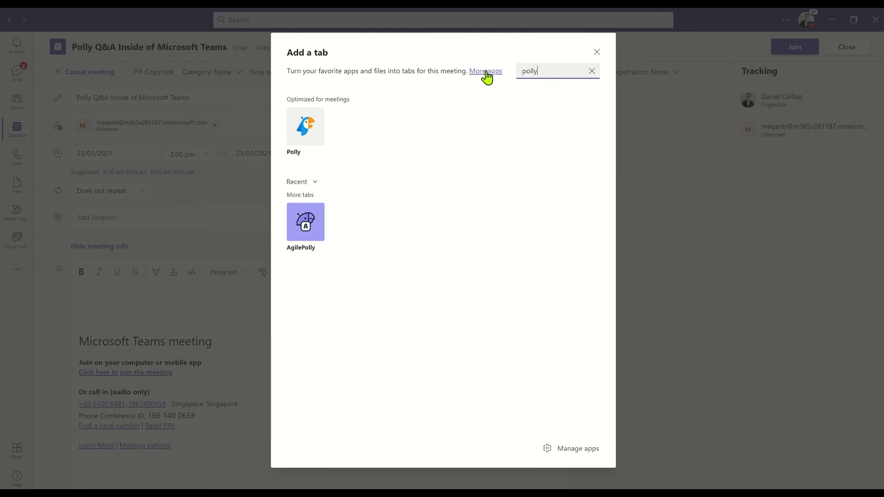
click(313, 138)
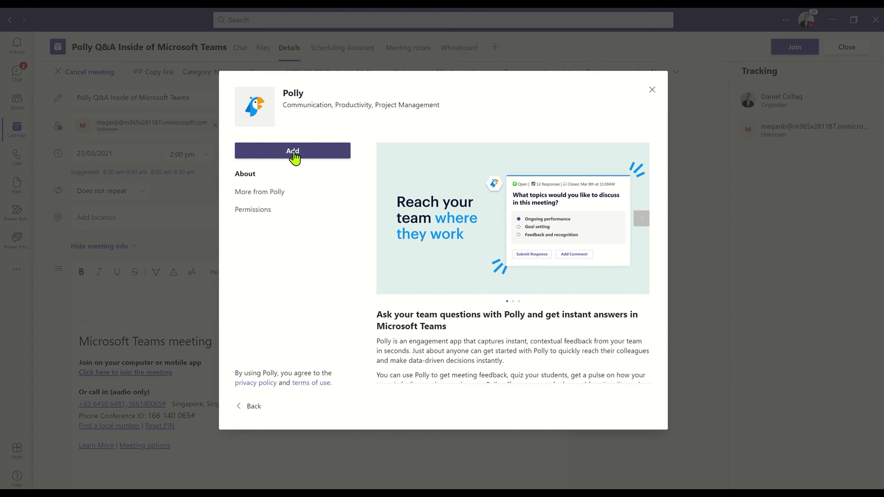
click(293, 151)
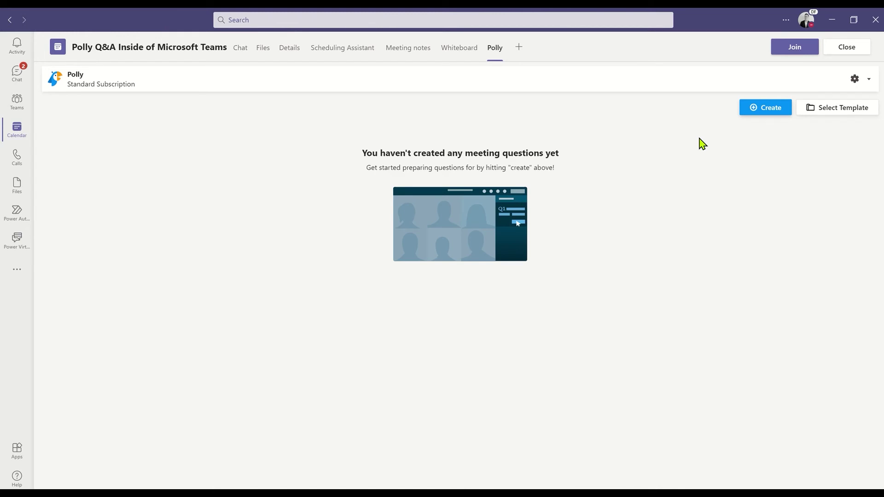
- Create and save a Q&A polly with the message "Do you have any questions on todays content?", leaving question approval off
click(755, 115)
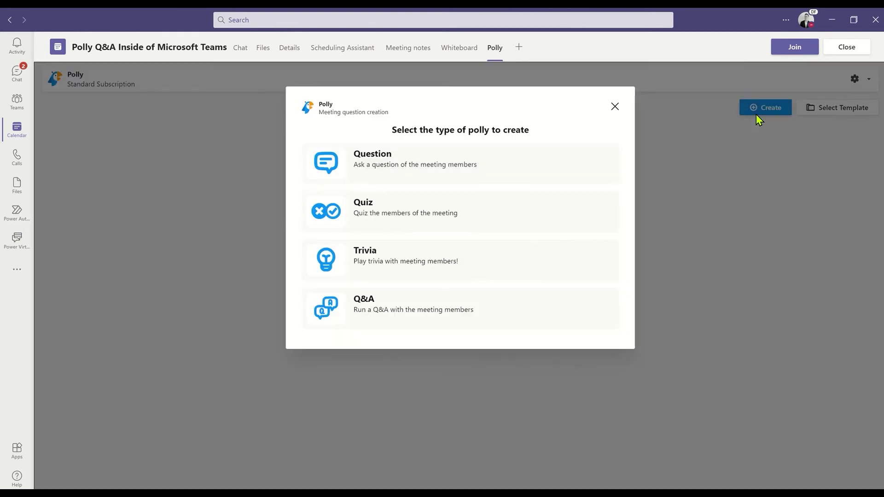
click(445, 315)
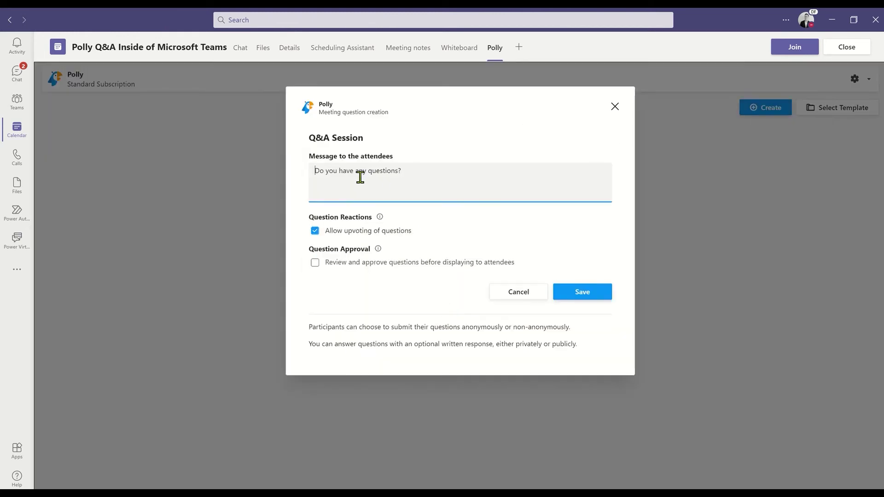
text(on todays content?)
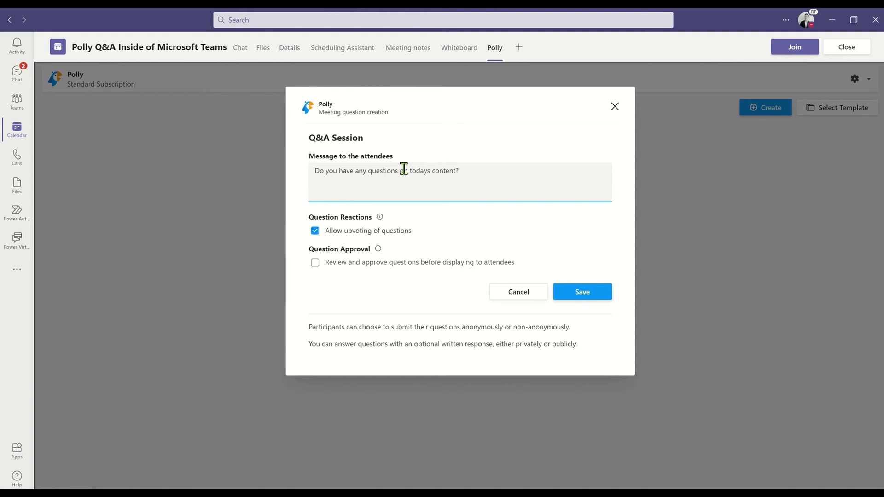
click(316, 263)
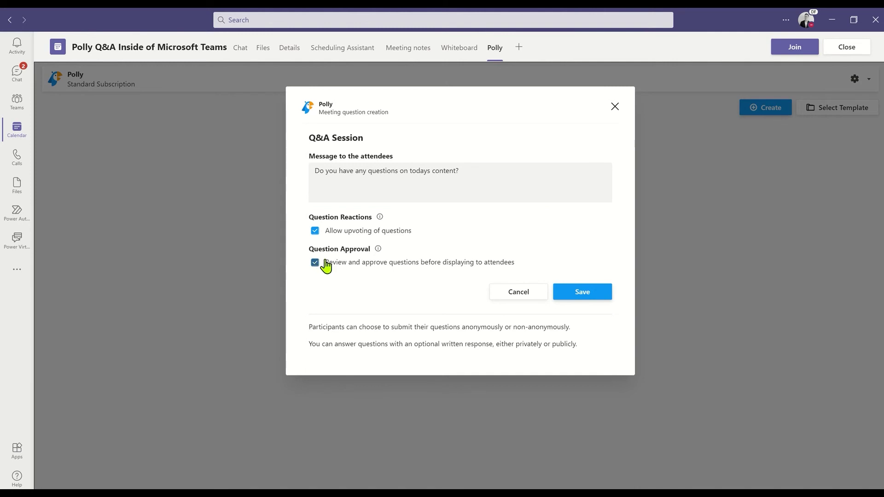
click(315, 262)
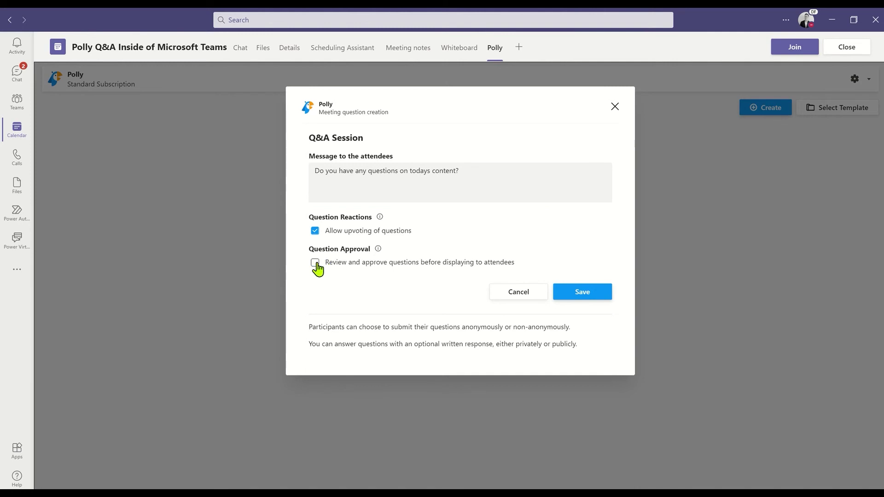
click(573, 295)
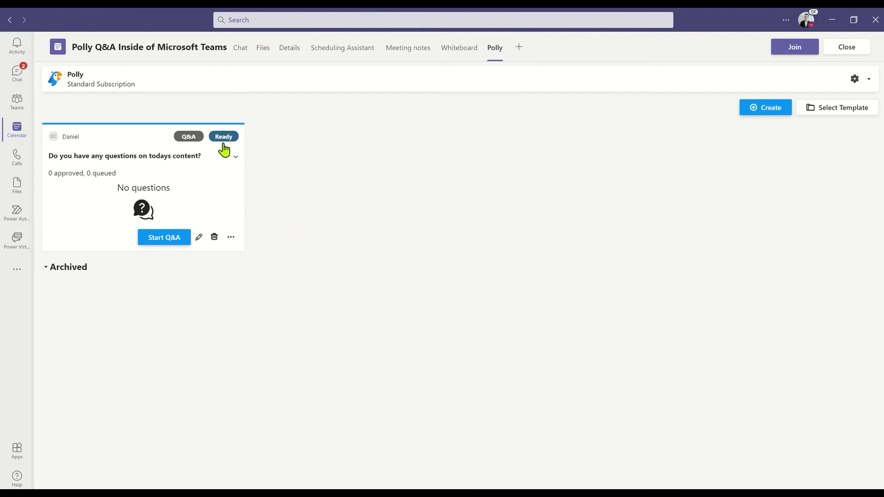
- Join the meeting and start the prepared Q&A from Polly
click(782, 53)
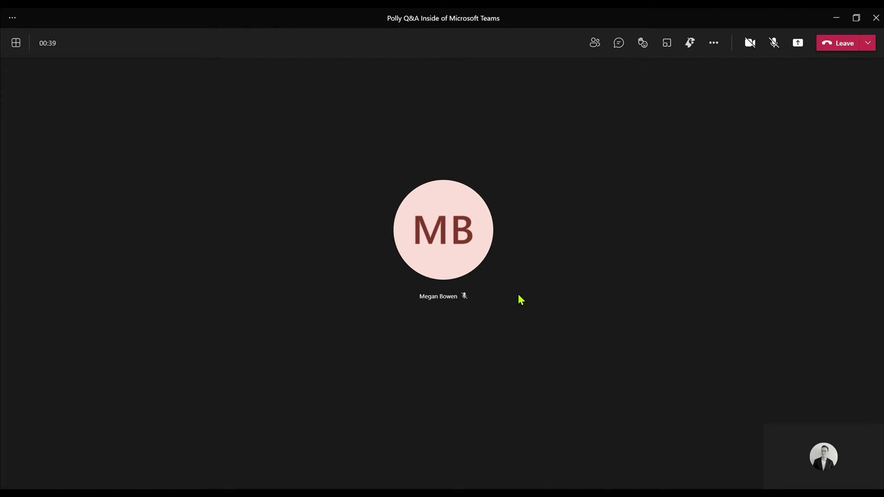
click(688, 46)
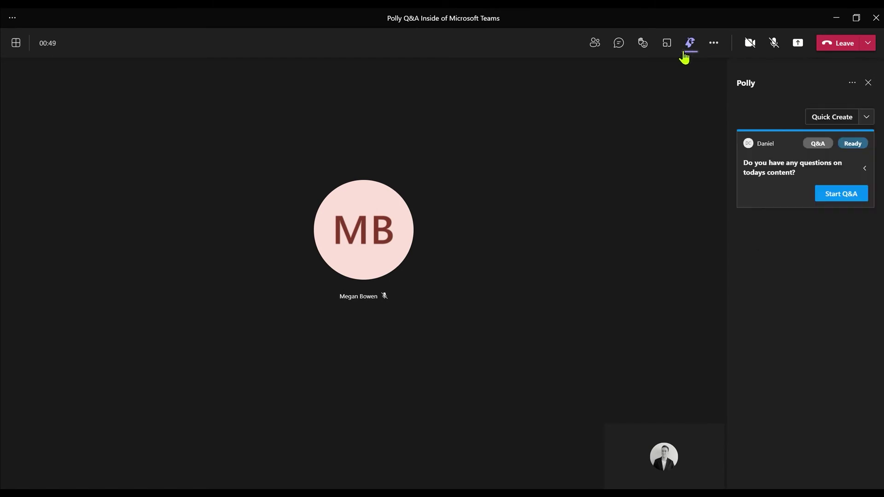
click(824, 194)
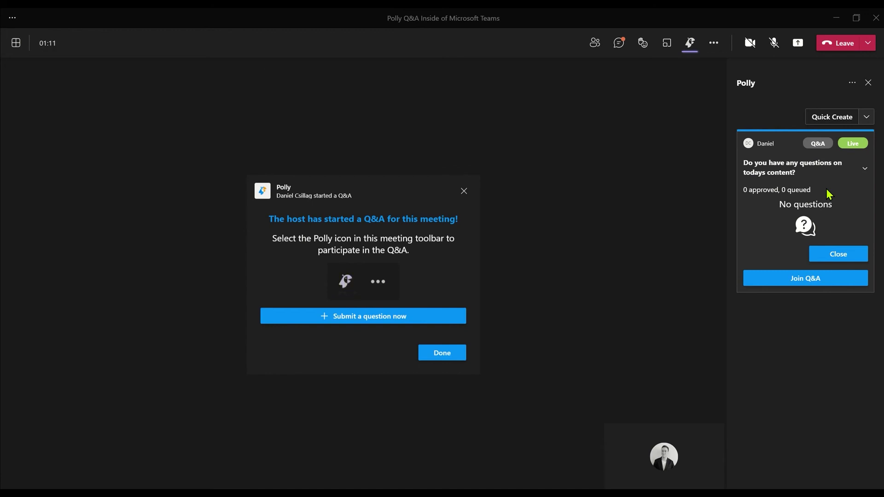
- Submit the question "Curious to see how this can improve meeting engagement!" anonymously to the Q&A and dismiss the Polly dialog
click(386, 317)
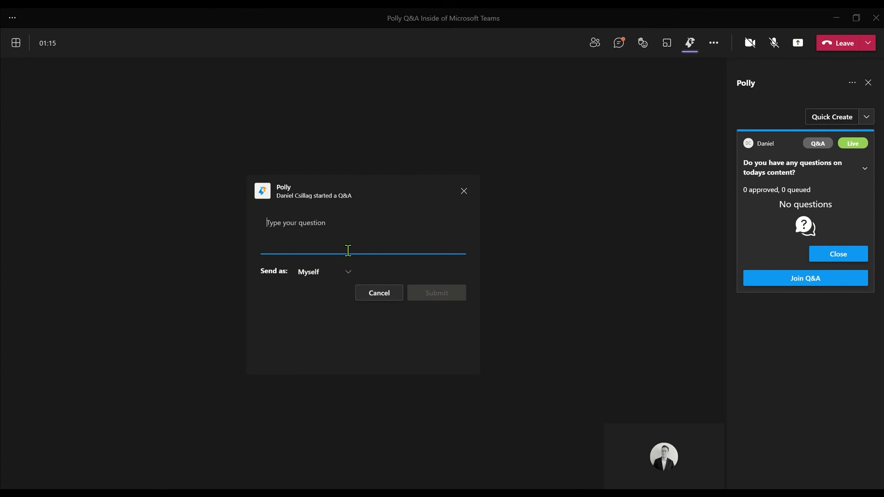
text(Curi)
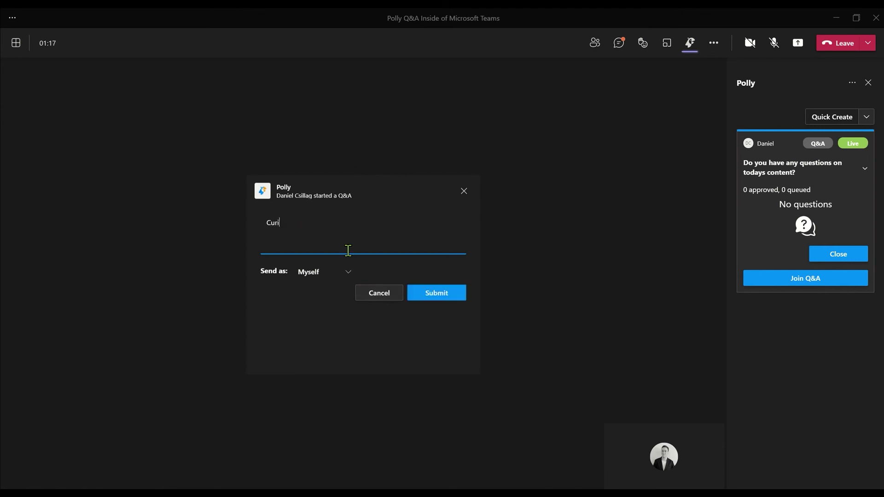
text(ous to see how this can improve meet)
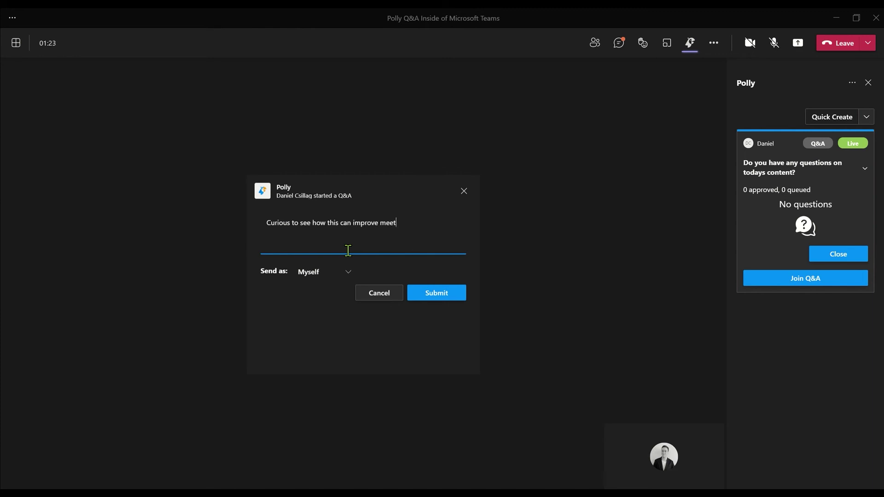
text(ing engagement!)
click(336, 273)
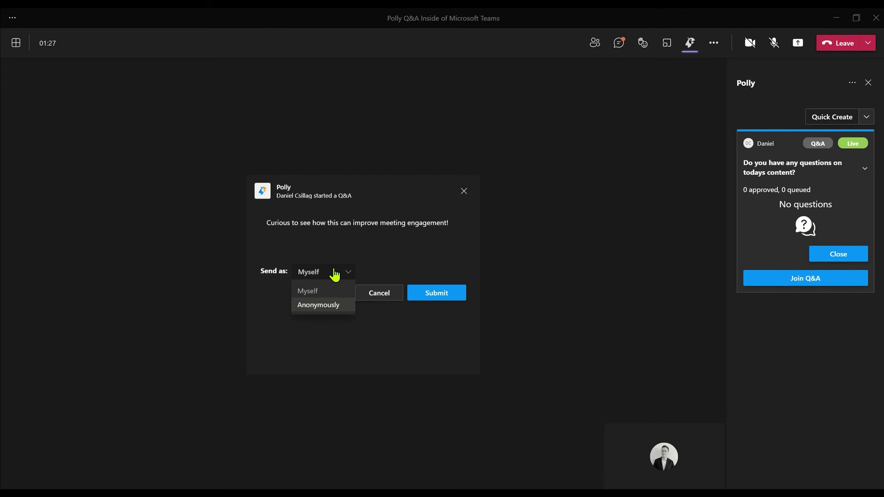
click(320, 305)
click(433, 298)
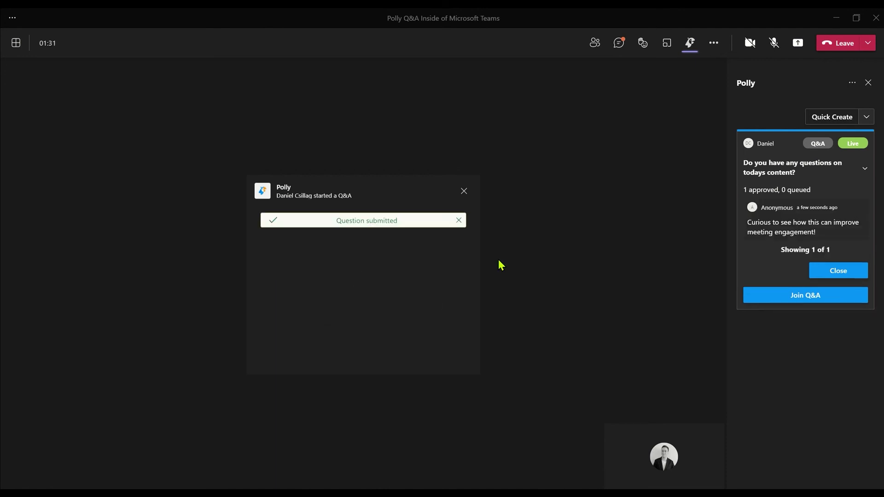
click(464, 192)
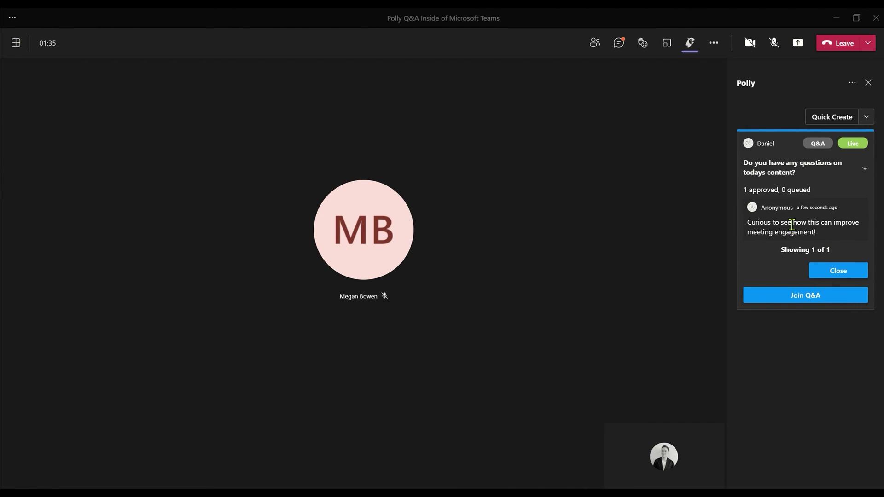
- Join the Q&A, reply publicly to the anonymous question with "By keeping attendees involved!" and mark it as answered
click(809, 295)
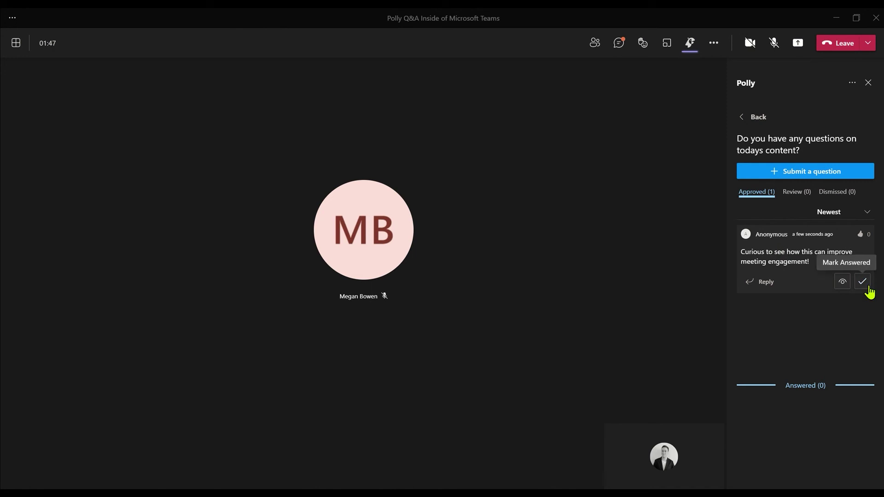
click(764, 282)
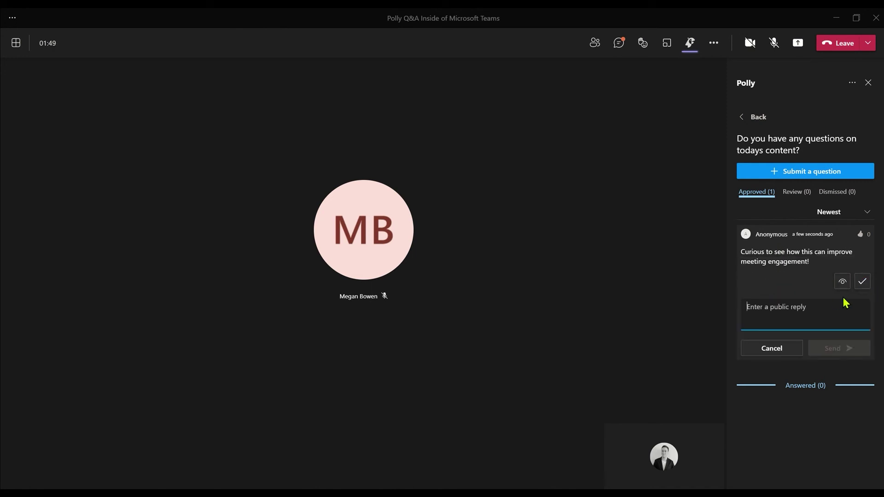
text(By keeping attendees involved)
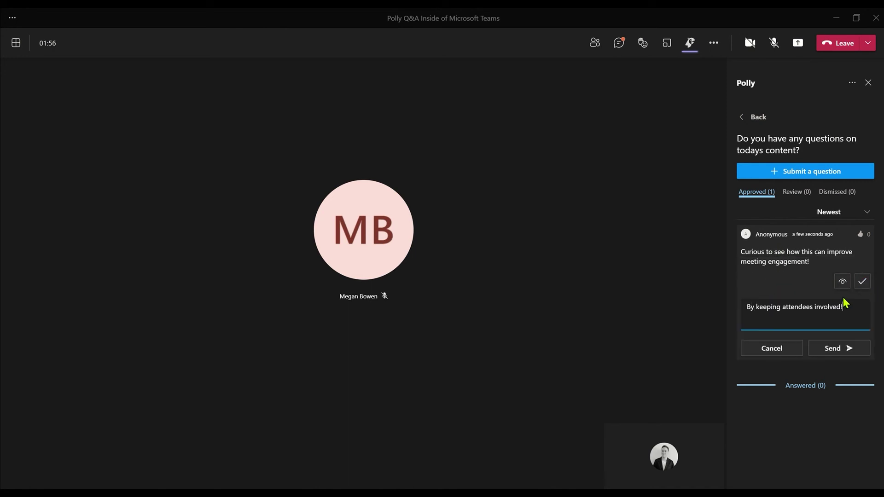
text(!)
click(832, 348)
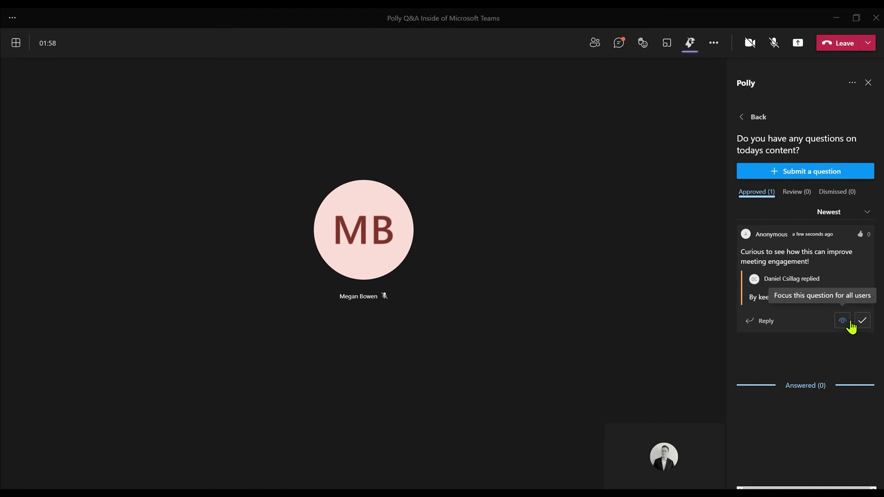
click(860, 321)
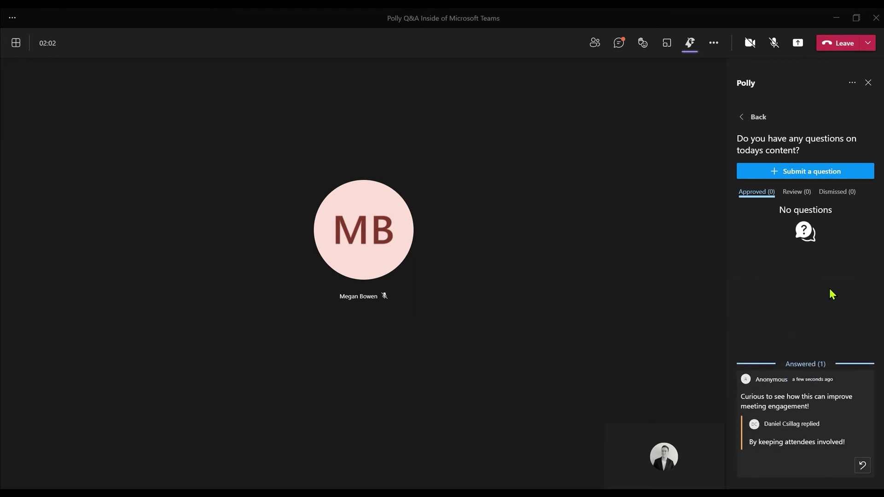
- Open a new question entry in the Q&A and close the meeting's Polly pane without submitting
click(794, 179)
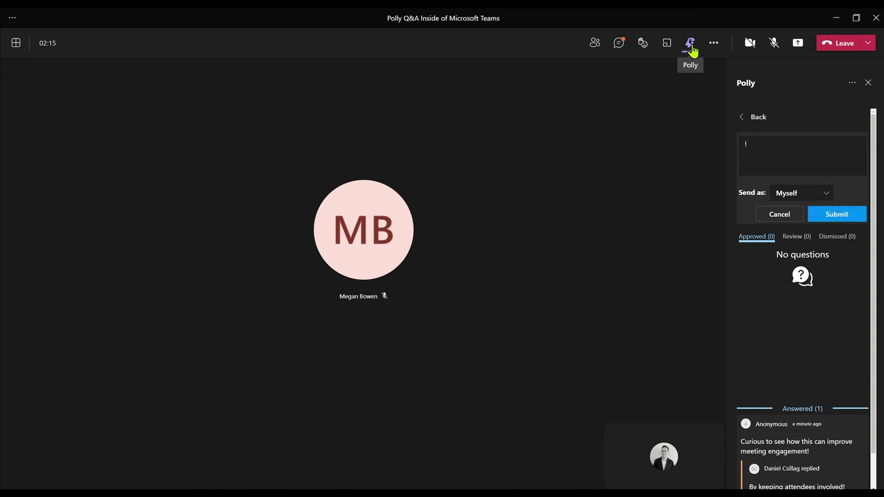
click(689, 44)
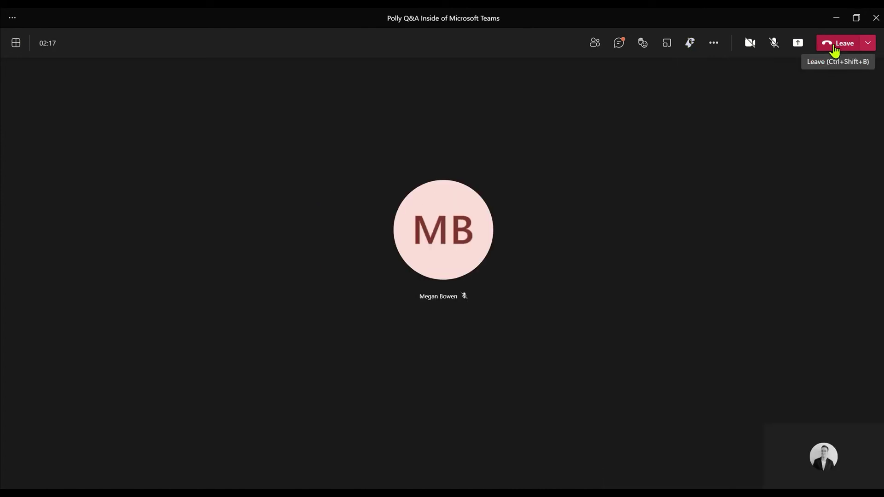